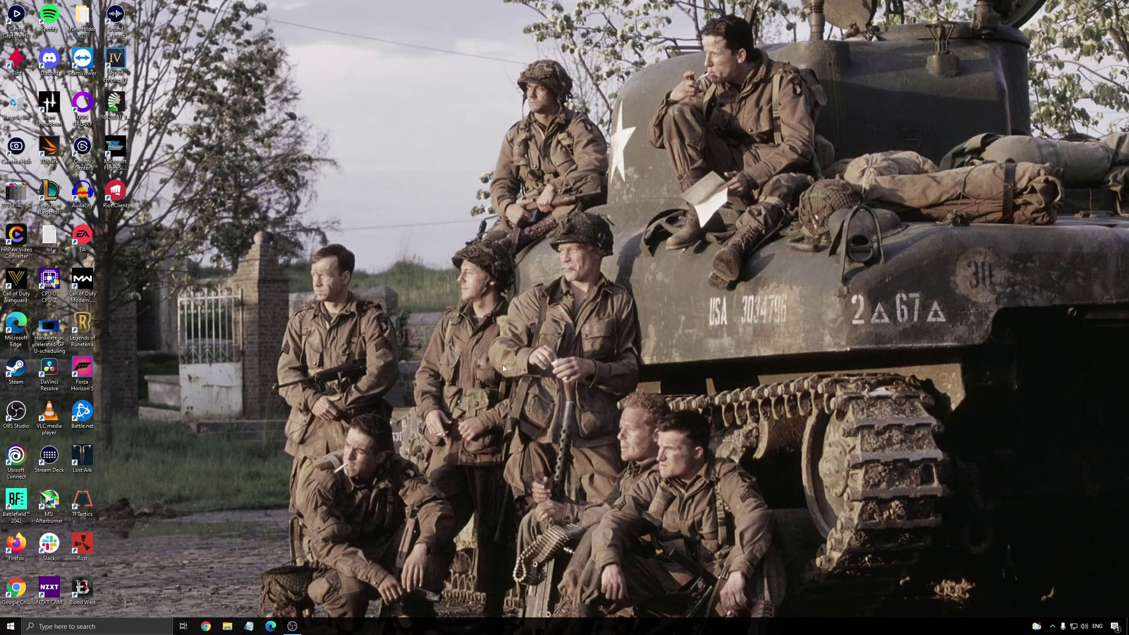
Step: Check the Windows Game Mode, Xbox Game Bar and Captures settings, then close Settings
{"action": "left_click", "coordinate": [120, 627]}
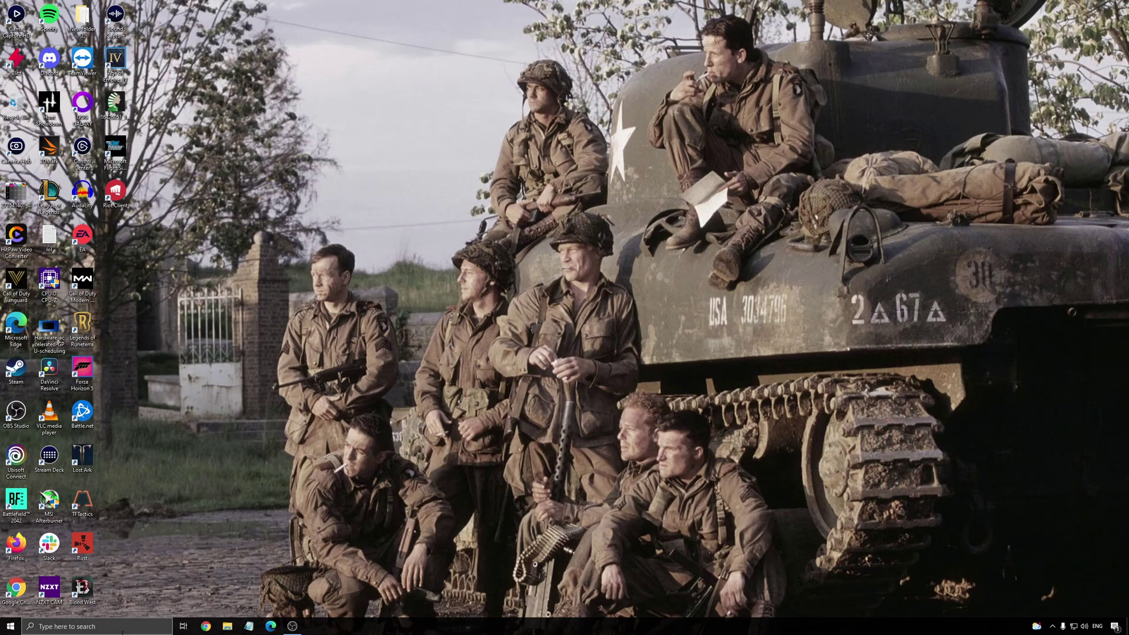
{"action": "type", "text": "game mode"}
{"action": "key", "text": "Return"}
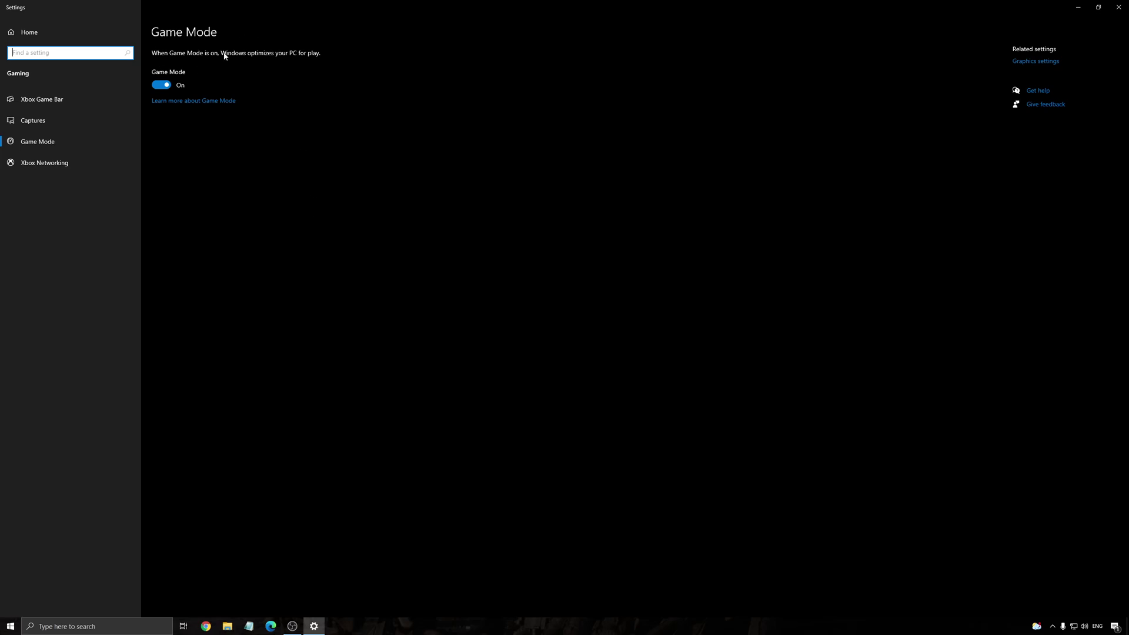
{"action": "left_click", "coordinate": [51, 101]}
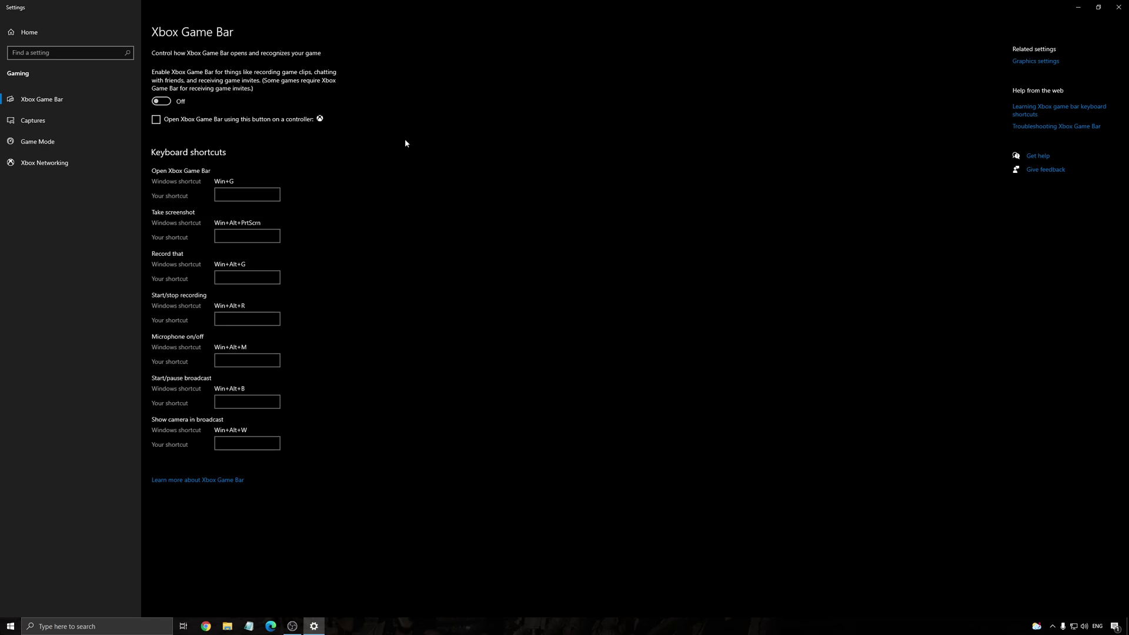
{"action": "left_click", "coordinate": [98, 127]}
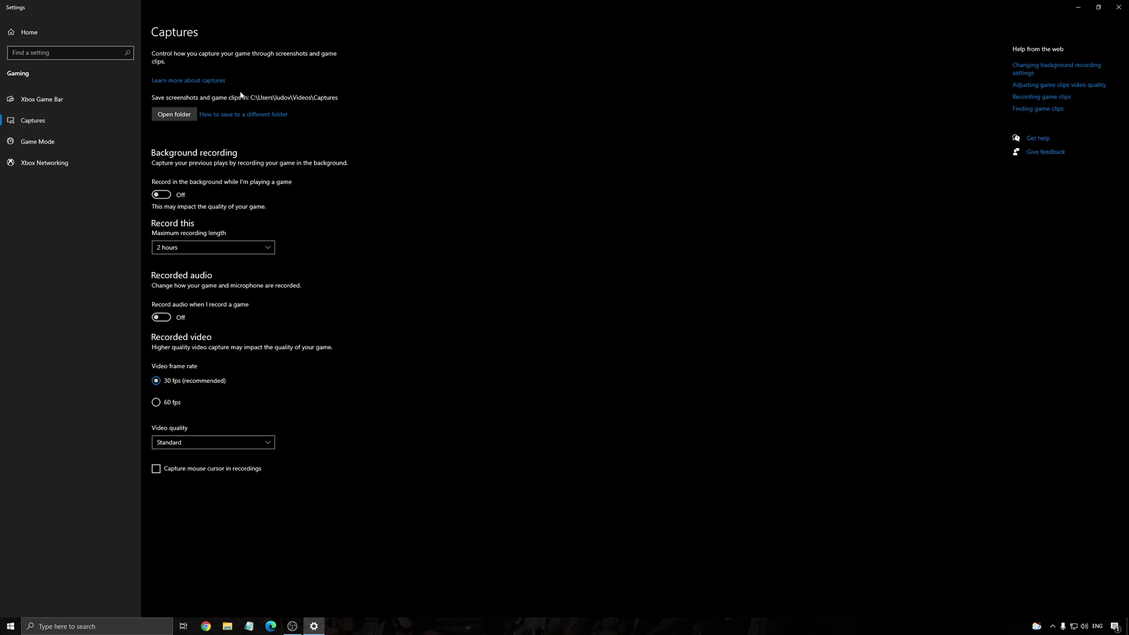
{"action": "left_click", "coordinate": [1118, 8]}
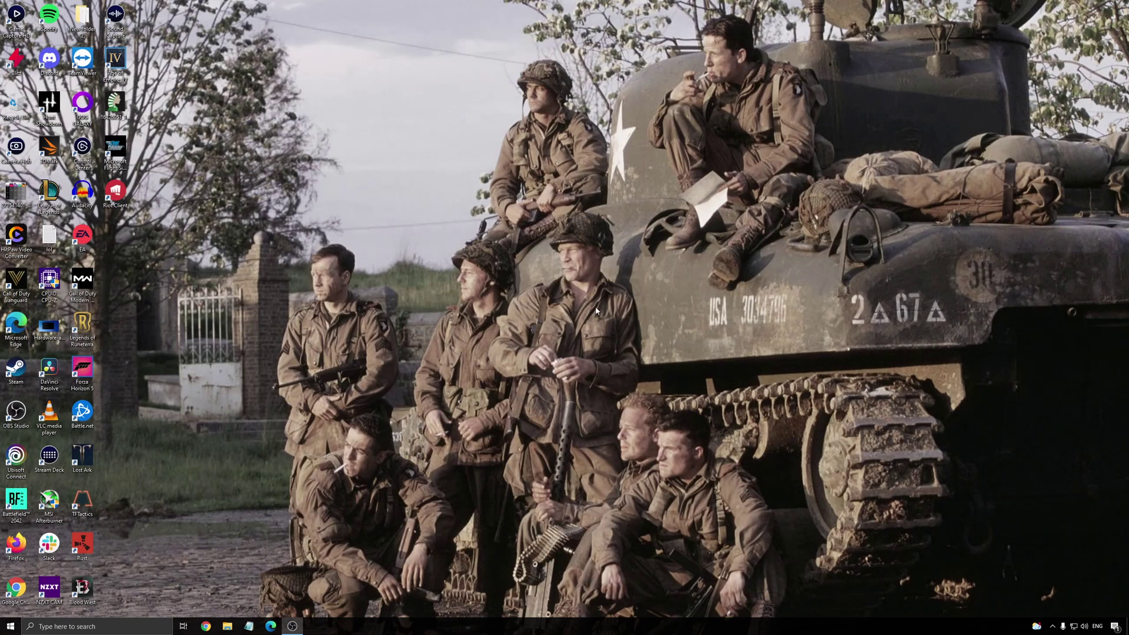
Step: View the Hardware-accelerated GPU scheduling image from the desktop and check the background apps hidden in the system tray
{"action": "double_click", "coordinate": [49, 326]}
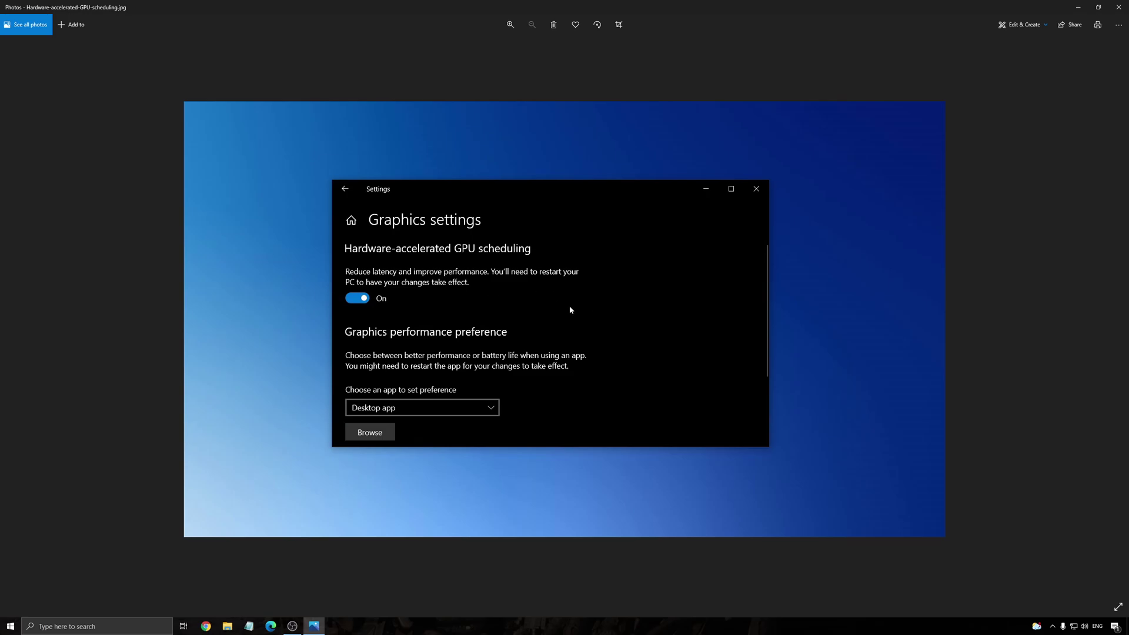
{"action": "left_click", "coordinate": [1118, 7]}
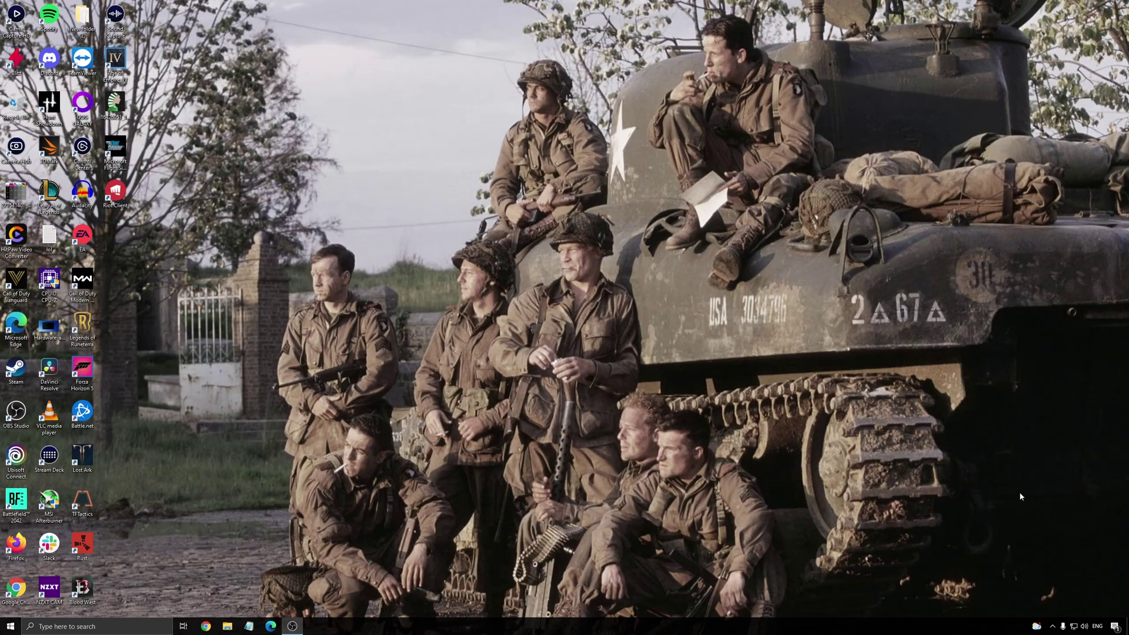
{"action": "left_click", "coordinate": [1052, 626]}
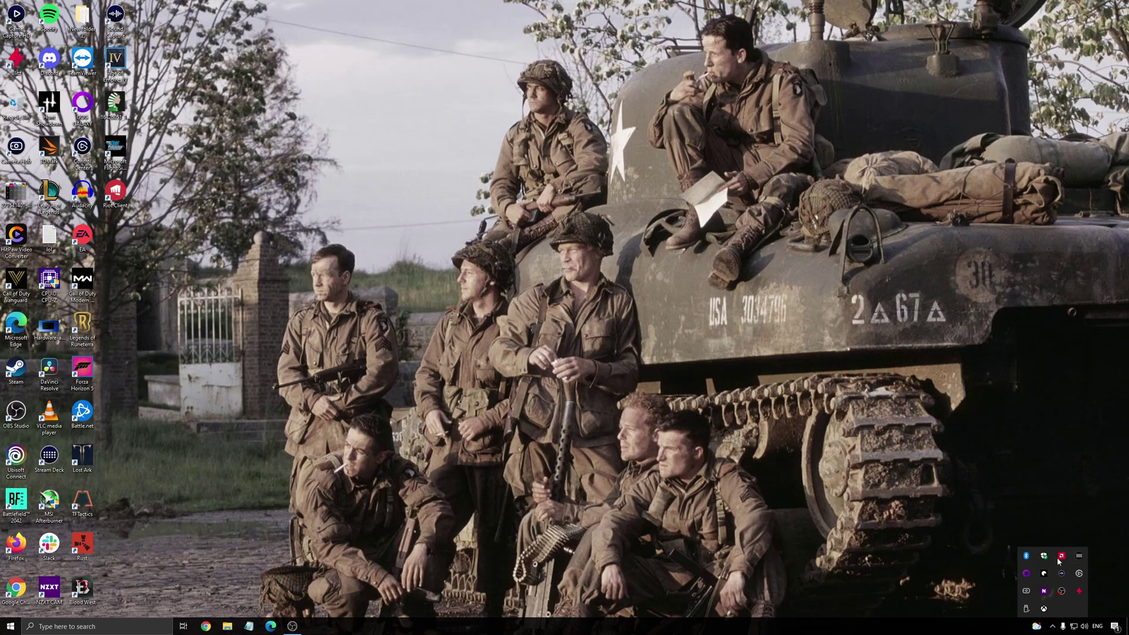
{"action": "left_click", "coordinate": [939, 498]}
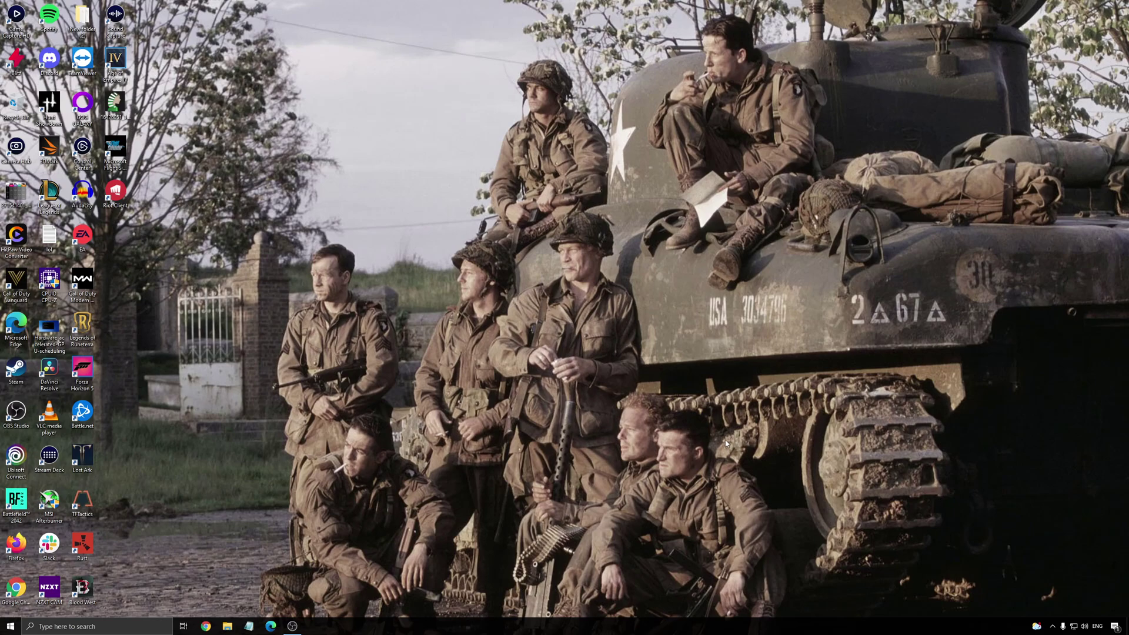
Step: Check which power plan is selected in the Windows Power Options, then close the window
{"action": "left_click", "coordinate": [135, 628]}
{"action": "type", "text": "ener"}
{"action": "key", "text": "Return"}
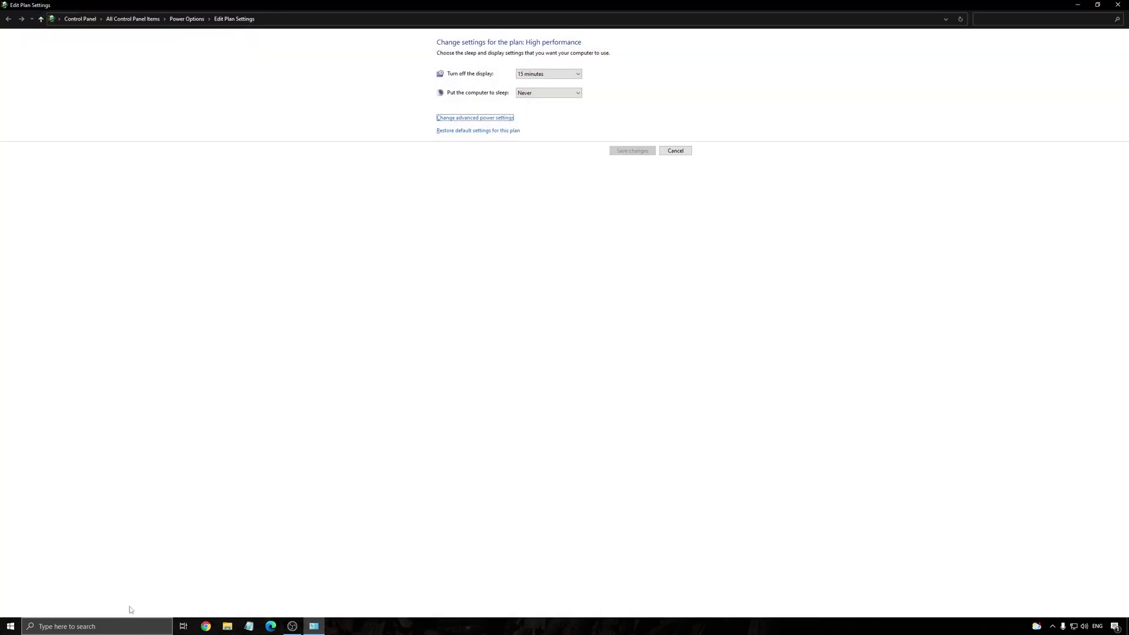
{"action": "left_click", "coordinate": [187, 19]}
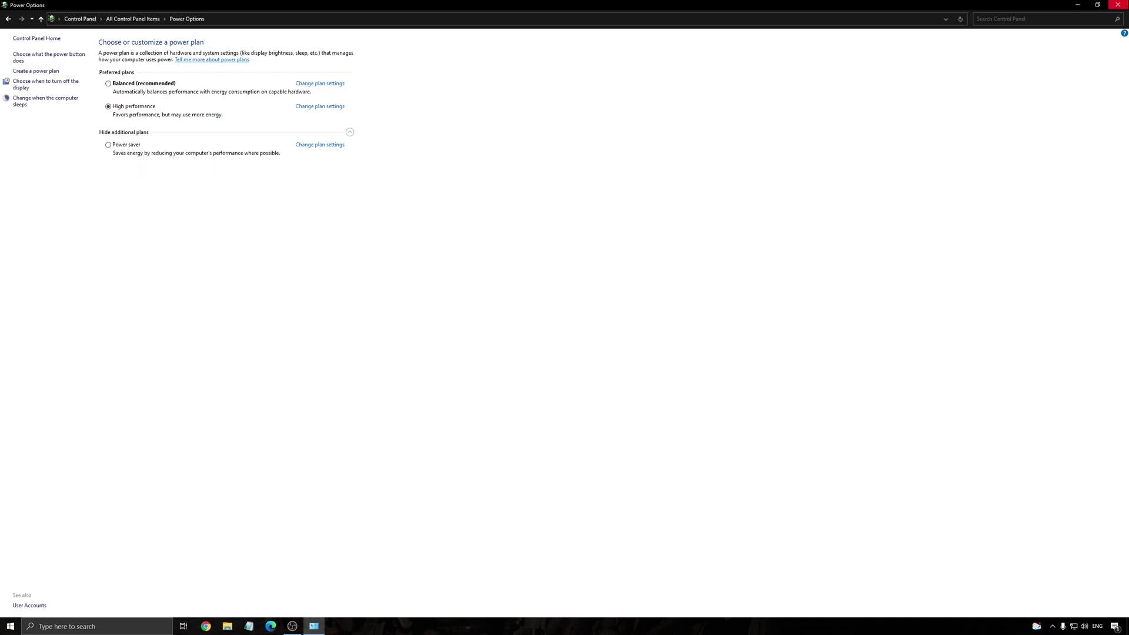
{"action": "left_click", "coordinate": [1117, 4]}
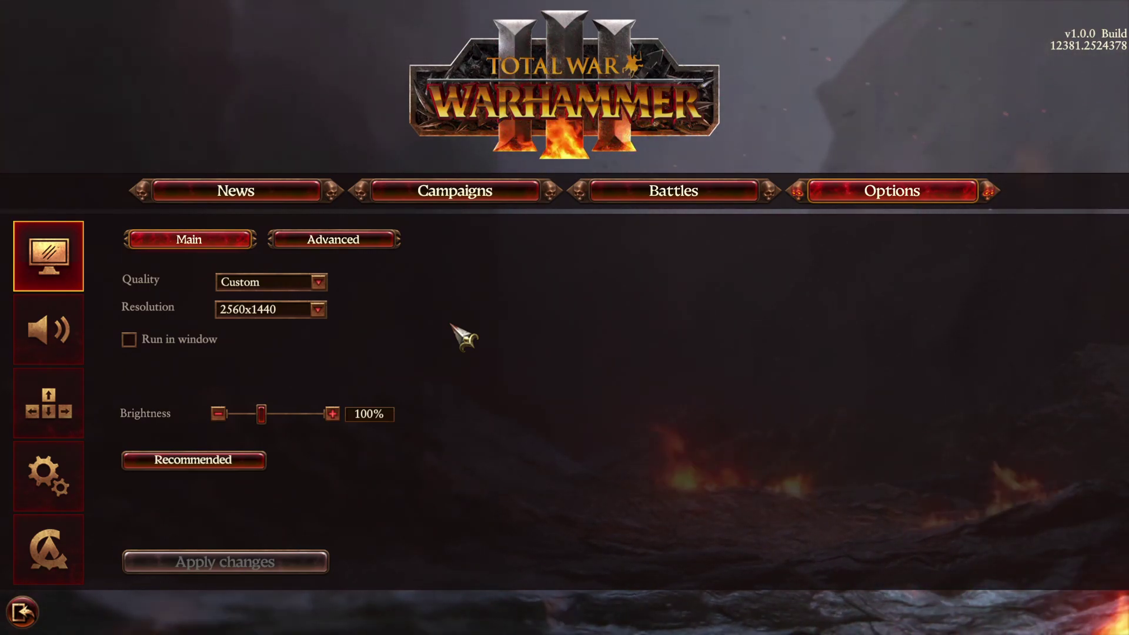
Step: Open the advanced graphics options in Total War: Warhammer III and choose Off for anti-aliasing
{"action": "left_click", "coordinate": [352, 244]}
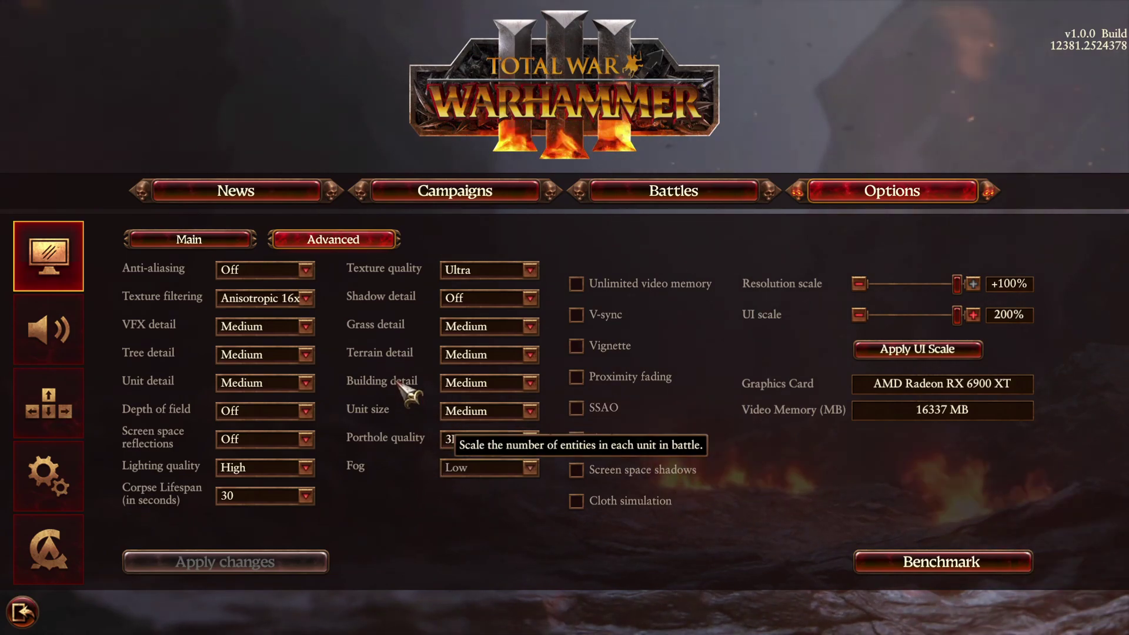
{"action": "left_click", "coordinate": [265, 270]}
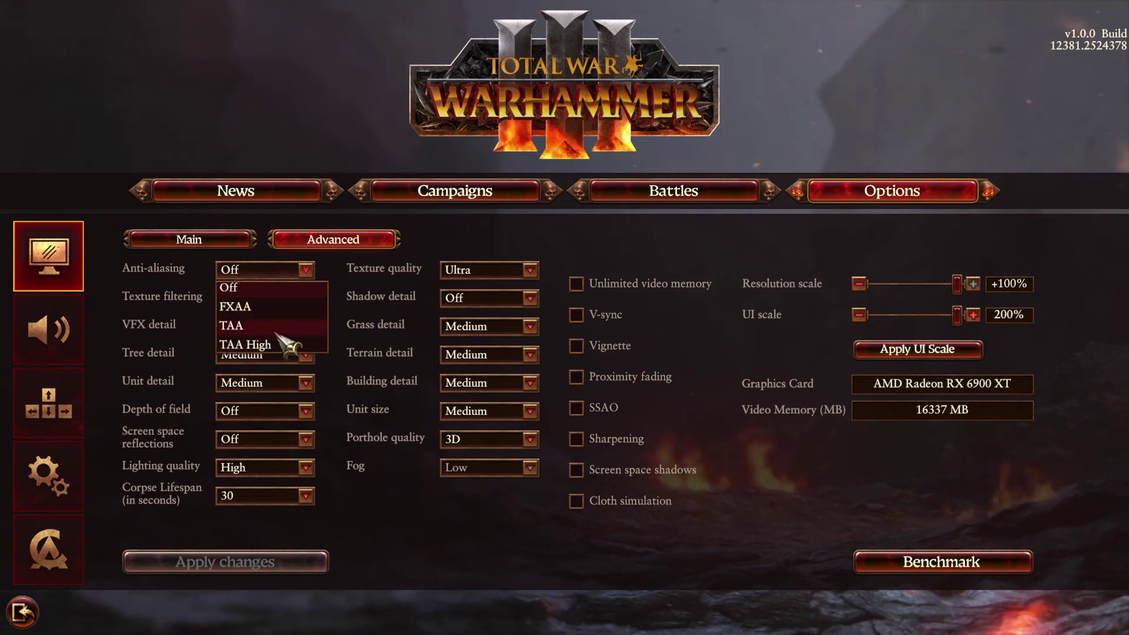
{"action": "left_click", "coordinate": [261, 287]}
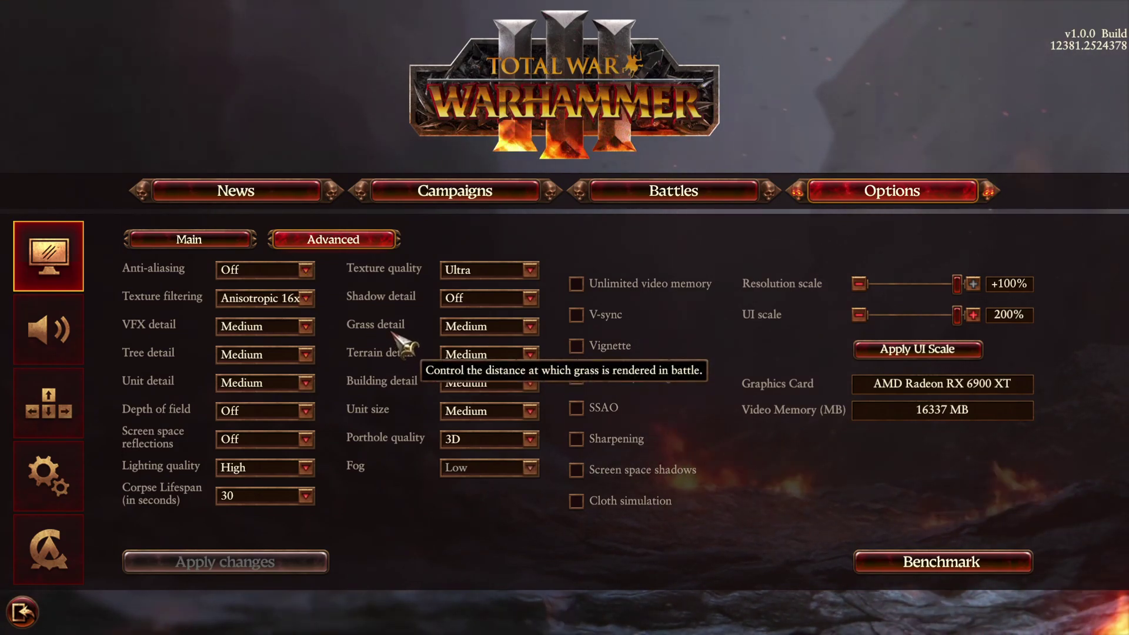
Step: Review the available anti-aliasing modes without choosing another one
{"action": "left_click", "coordinate": [281, 269]}
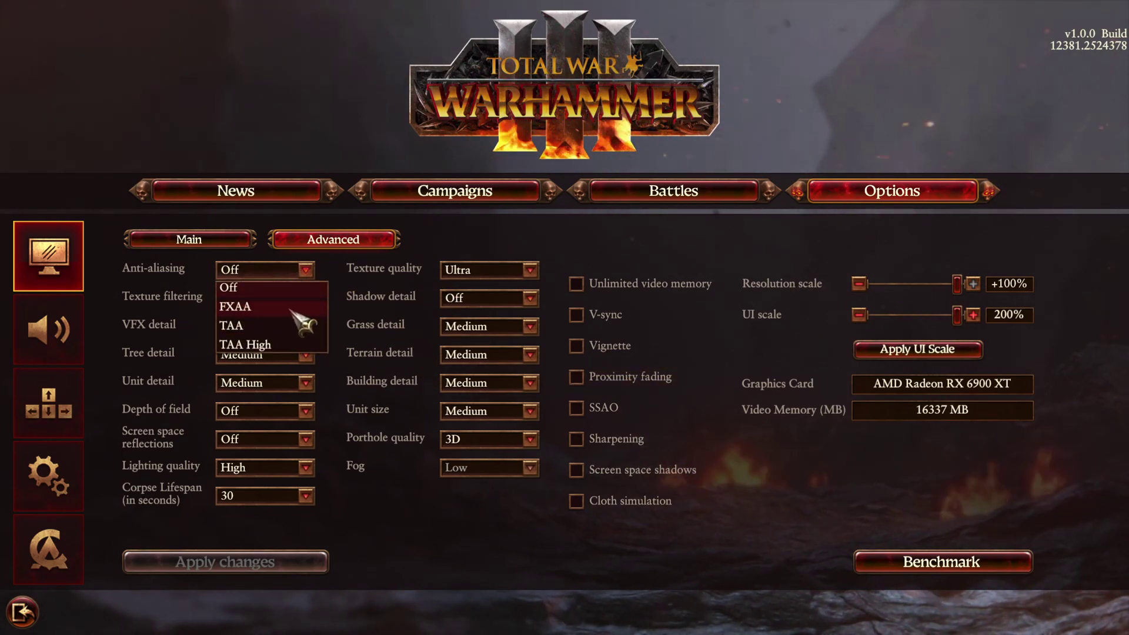
{"action": "left_click", "coordinate": [471, 251]}
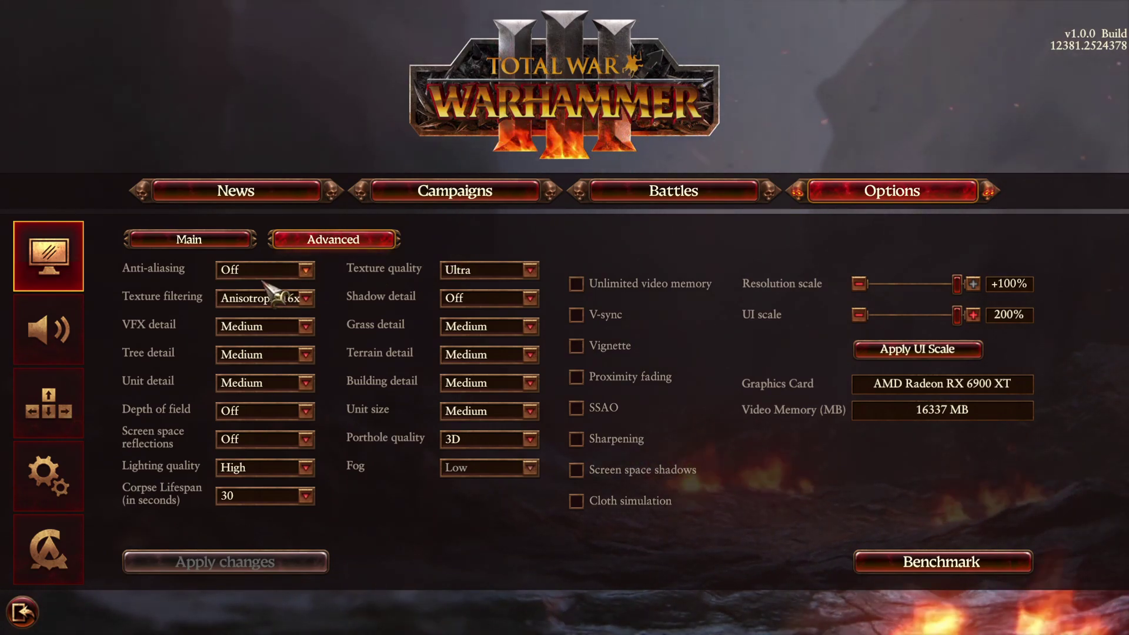
{"action": "left_click", "coordinate": [276, 270]}
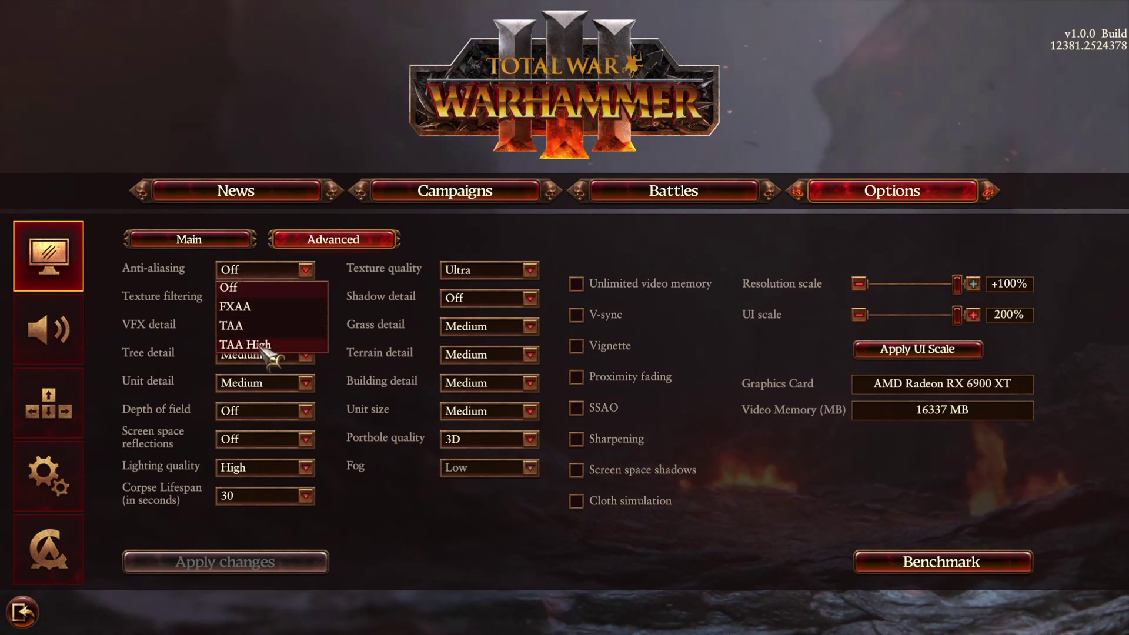
{"action": "left_click", "coordinate": [459, 253]}
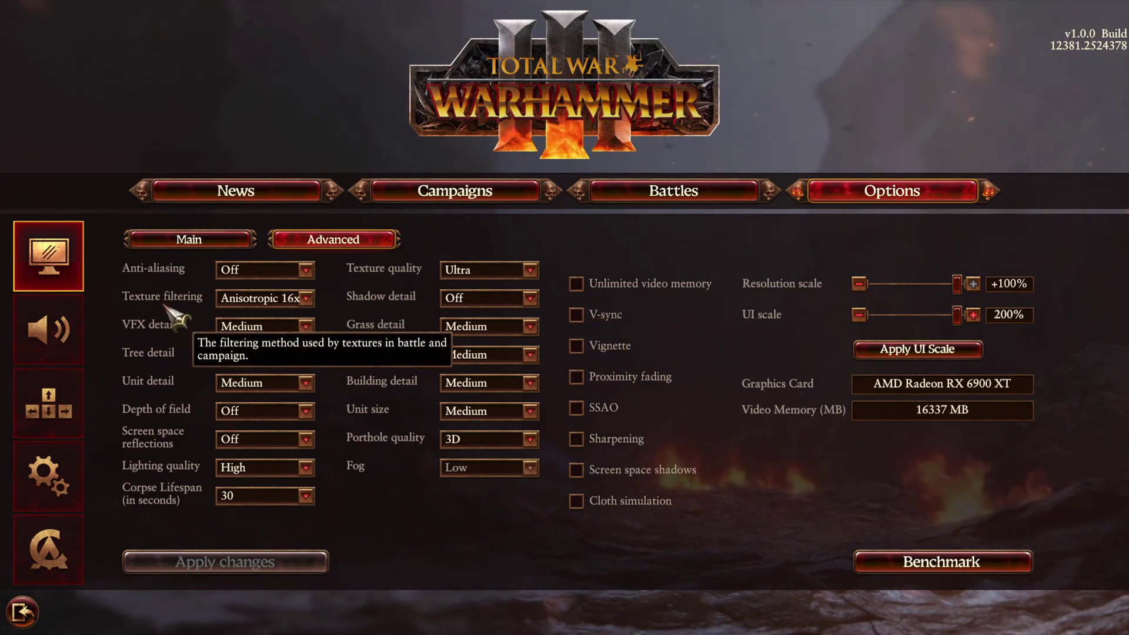
Step: Review the texture filtering and texture quality choices, keeping Anisotropic 16x for the filtering
{"action": "left_click", "coordinate": [281, 302]}
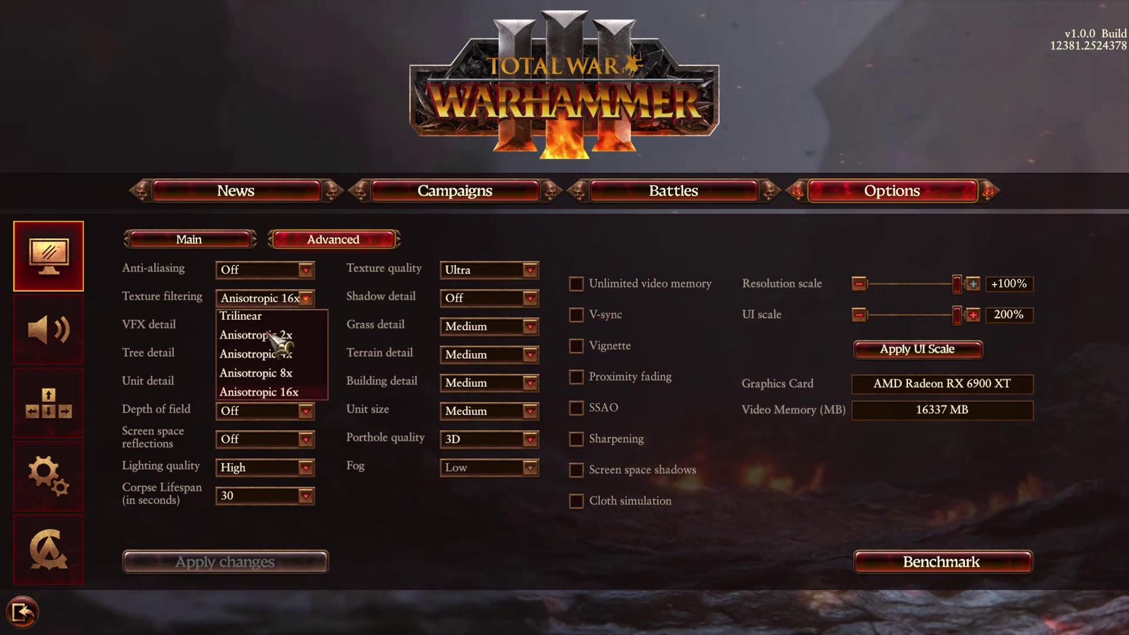
{"action": "left_click", "coordinate": [270, 386]}
{"action": "left_click", "coordinate": [491, 272]}
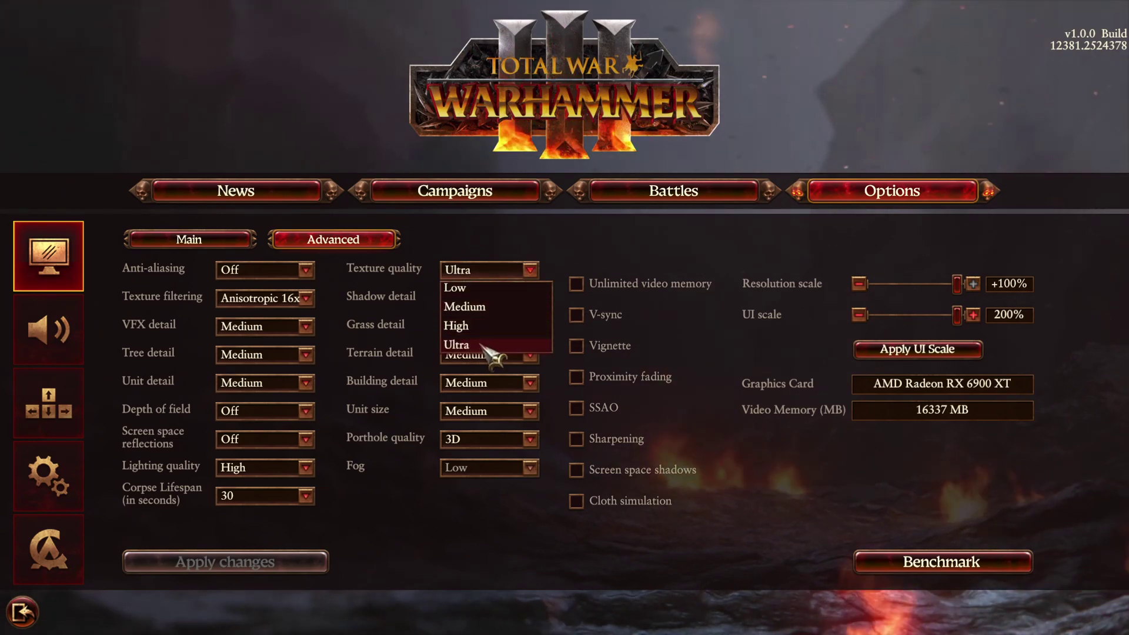
{"action": "left_click", "coordinate": [484, 269]}
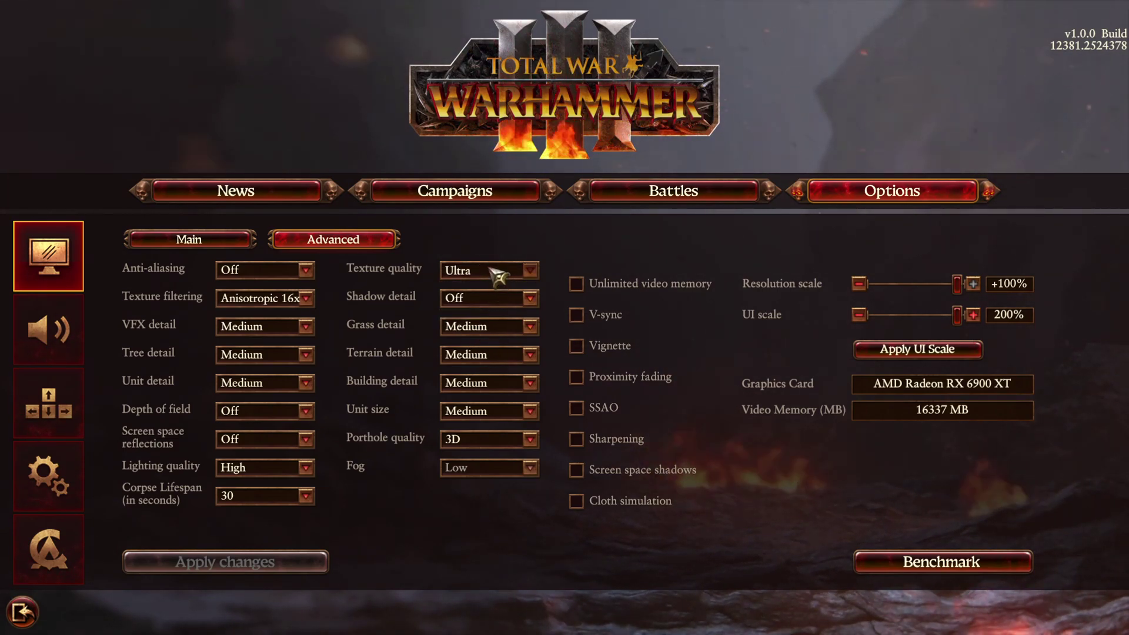
Step: Set texture quality to High and texture filtering to Anisotropic 8x
{"action": "left_click", "coordinate": [497, 276]}
{"action": "left_click", "coordinate": [517, 323]}
{"action": "left_click", "coordinate": [299, 299]}
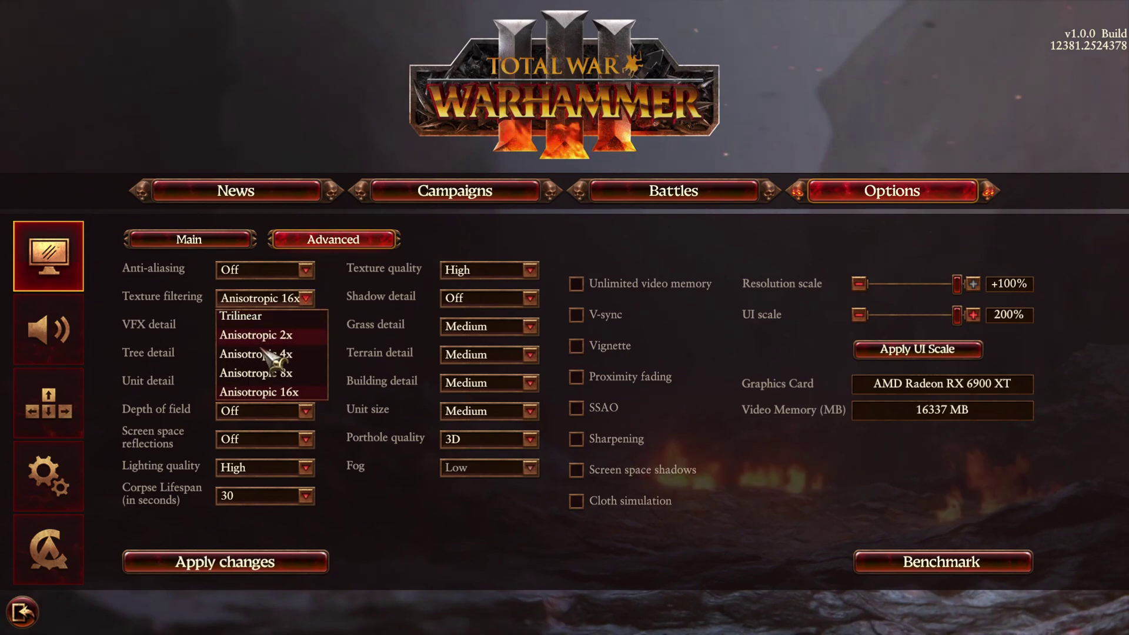
{"action": "left_click", "coordinate": [274, 371]}
Step: Lower texture filtering to Anisotropic 4x and texture quality to Medium
{"action": "left_click", "coordinate": [293, 301]}
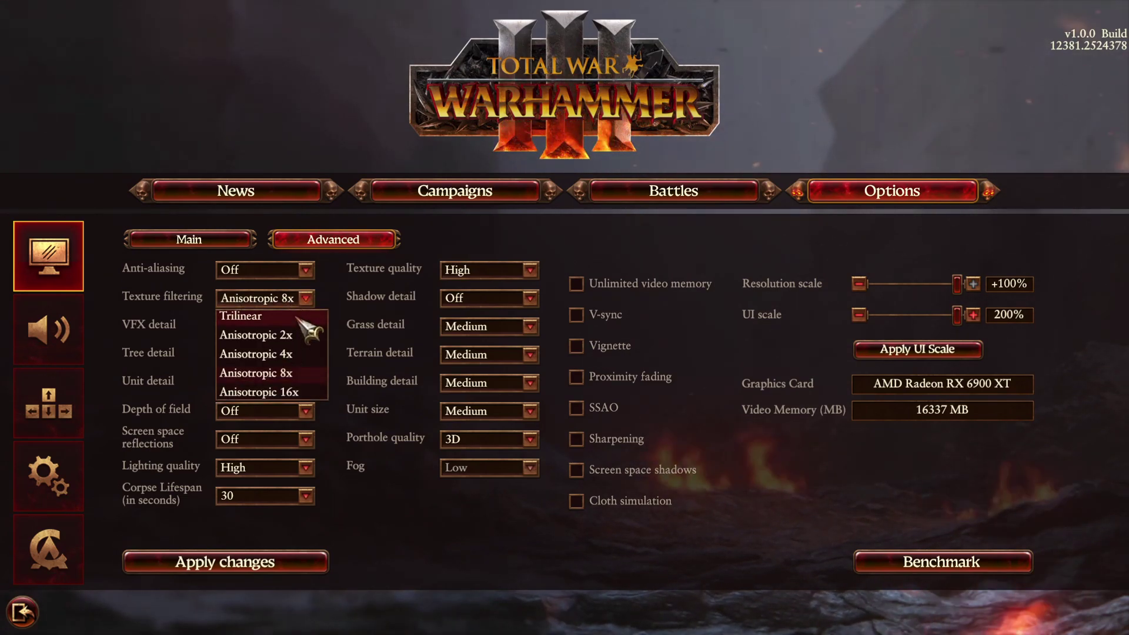
{"action": "left_click", "coordinate": [281, 356]}
{"action": "left_click", "coordinate": [494, 270]}
{"action": "left_click", "coordinate": [506, 306]}
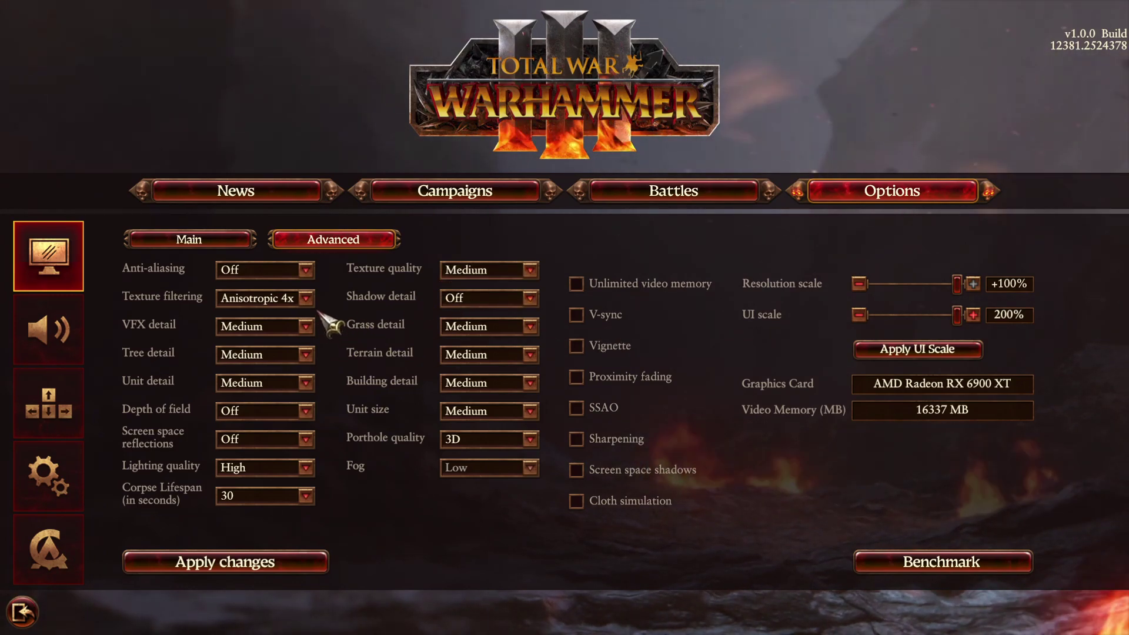
Step: Set texture filtering to Anisotropic 16x and texture quality to Ultra
{"action": "left_click", "coordinate": [297, 298]}
{"action": "left_click", "coordinate": [288, 387]}
{"action": "left_click", "coordinate": [485, 272]}
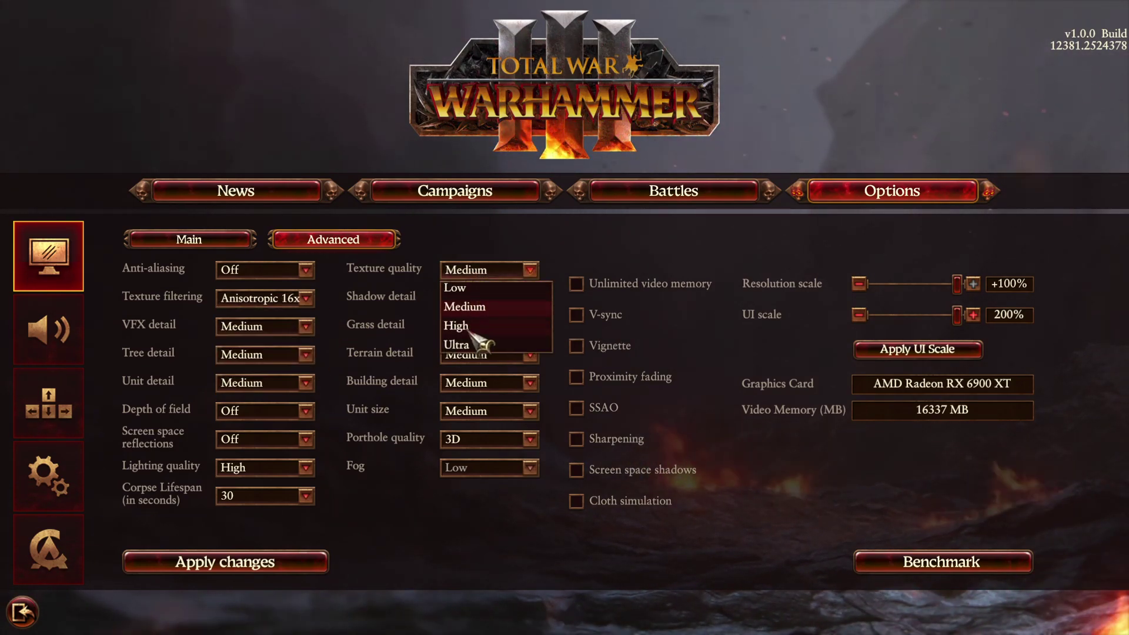
{"action": "left_click", "coordinate": [468, 344]}
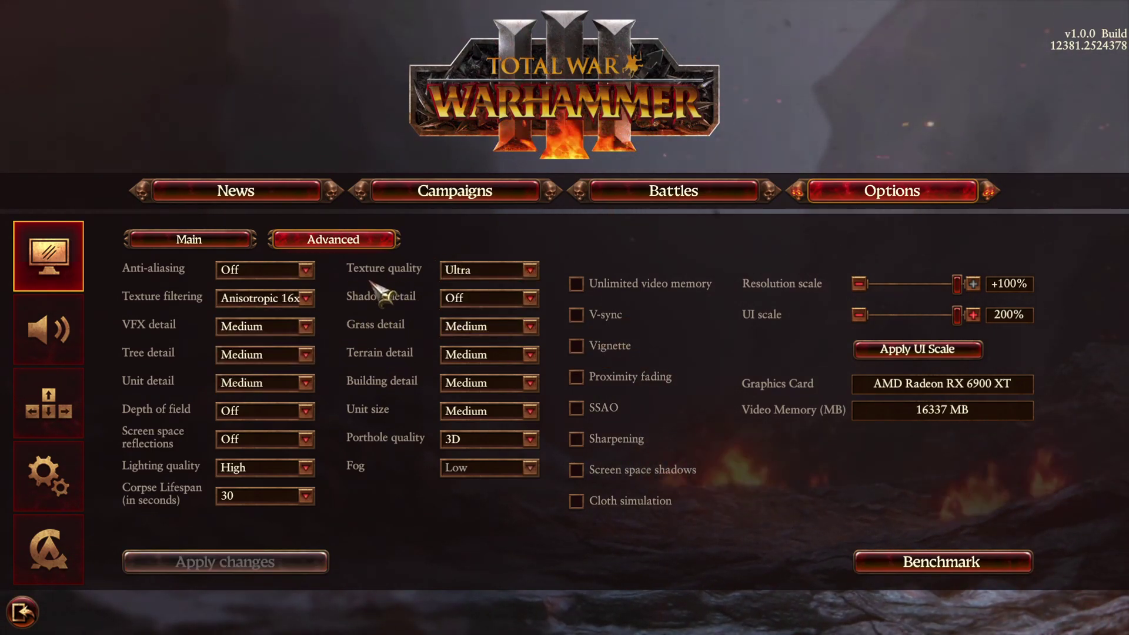